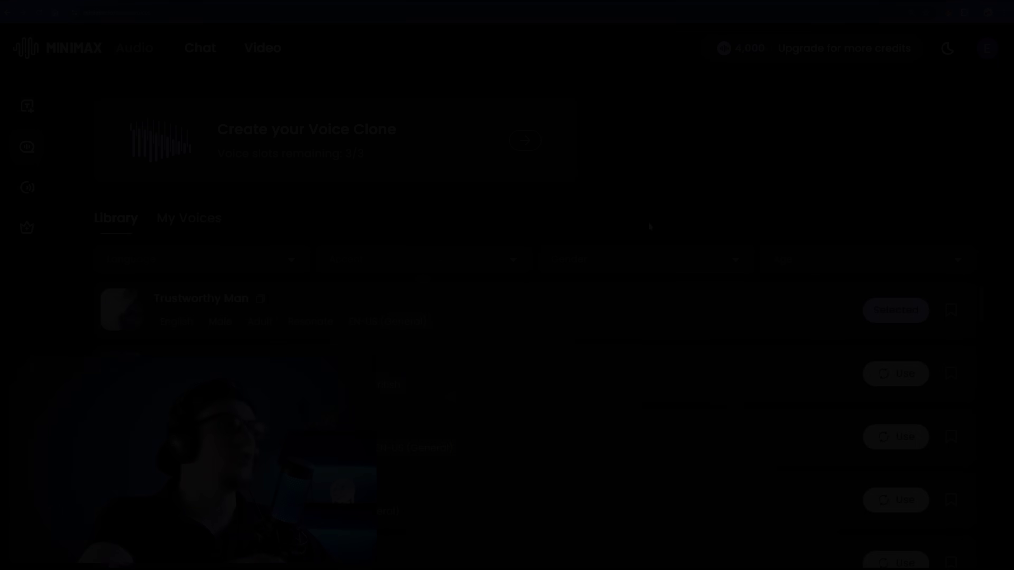
Scroll through the MiniMax Audio home page and open the Text to Speech page
scroll(606, 308, down, 5)
scroll(606, 311, down, 10)
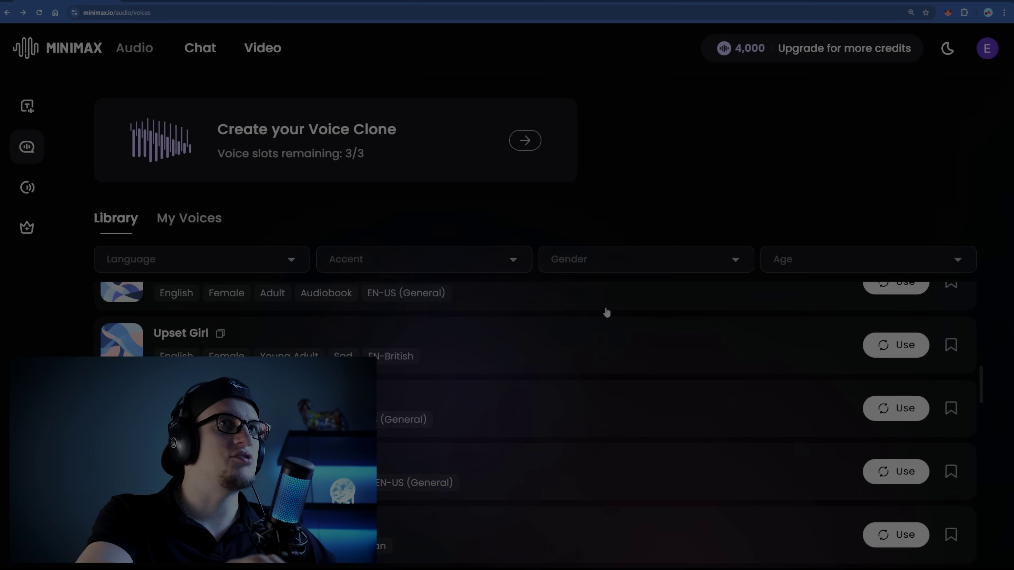
scroll(607, 312, down, 10)
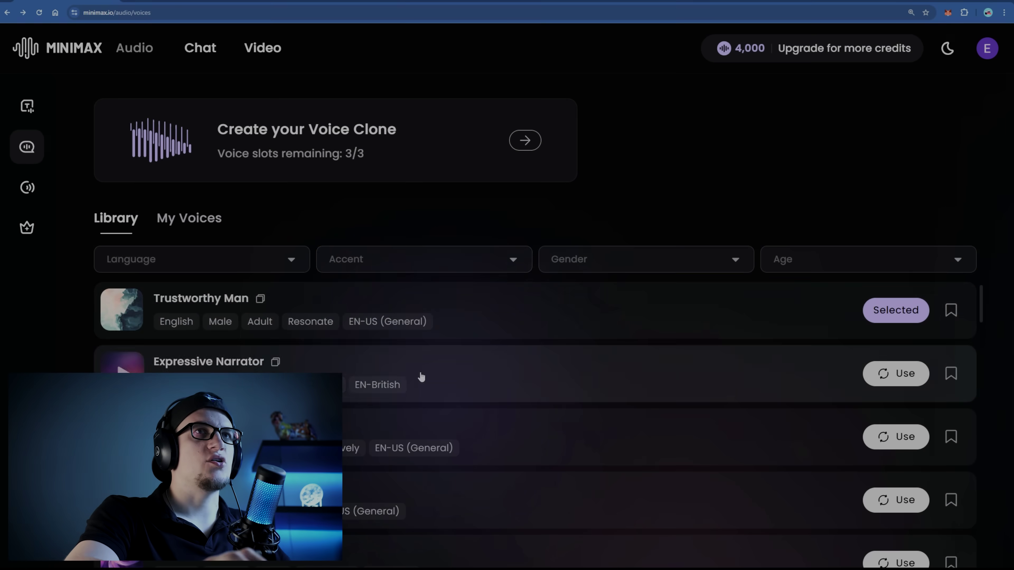
mouse_move(36, 150)
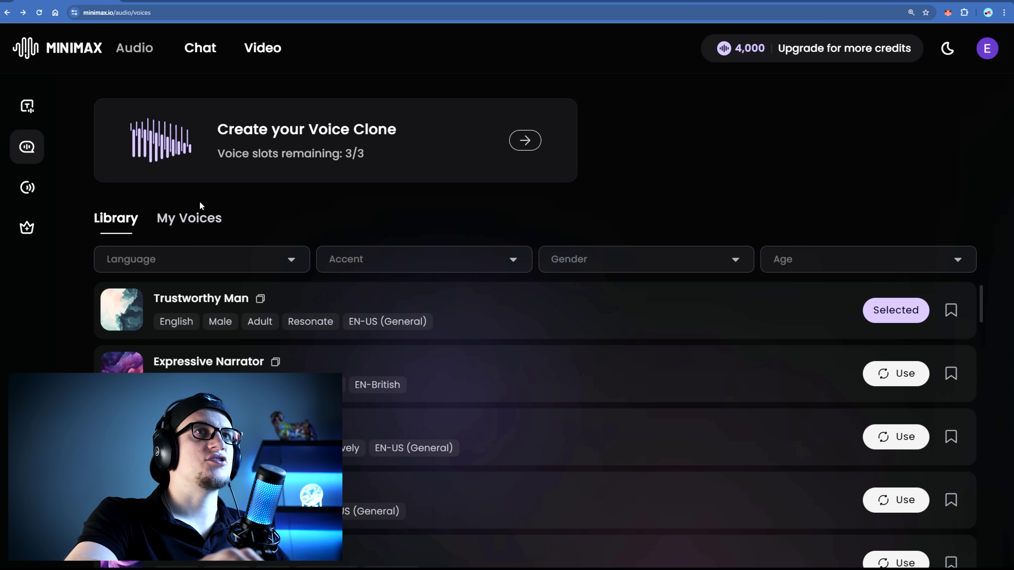
mouse_move(68, 149)
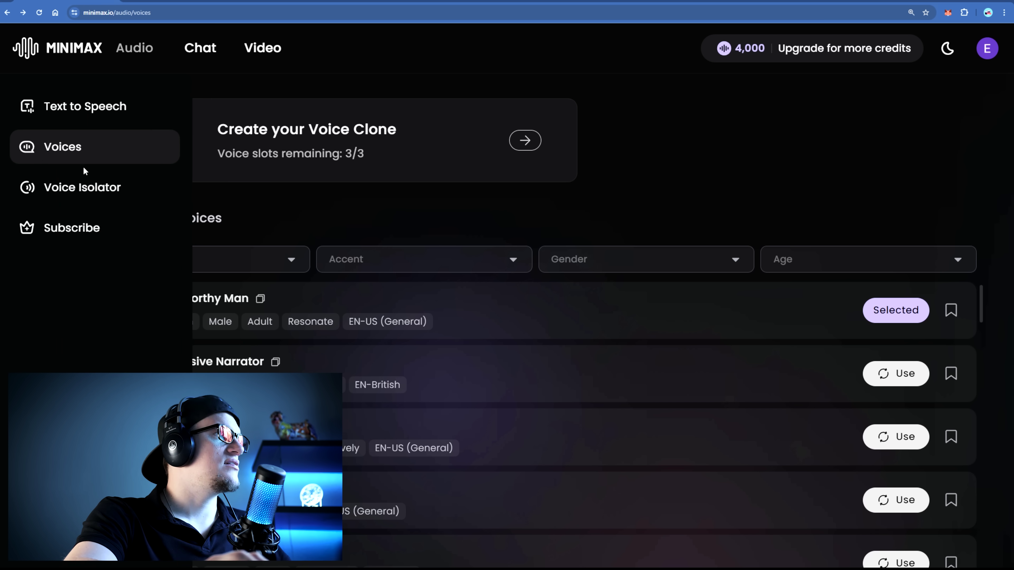
click(107, 110)
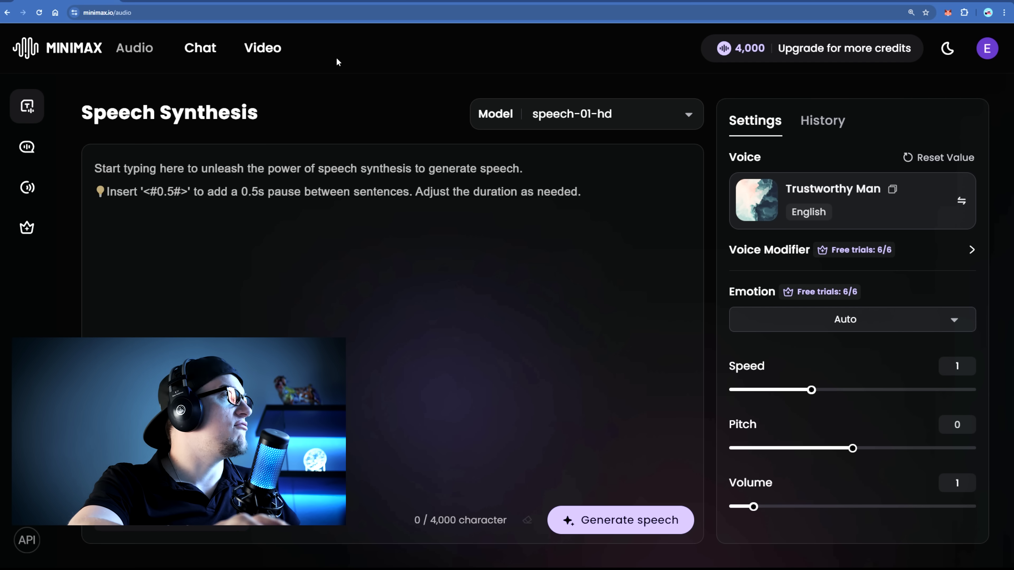
Look at the voice library, then move on to the Voice Isolator page
mouse_move(29, 160)
click(75, 151)
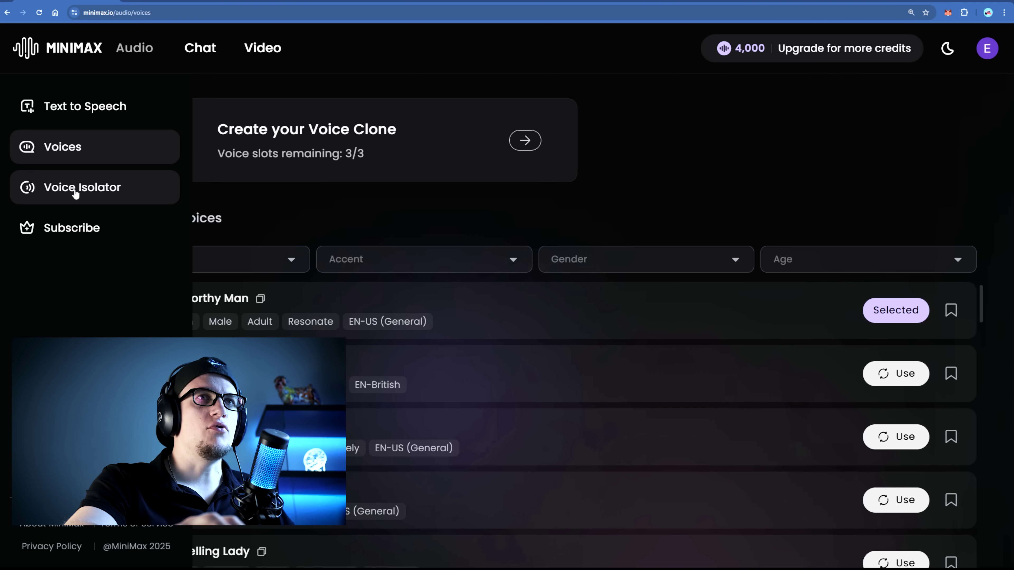
click(74, 191)
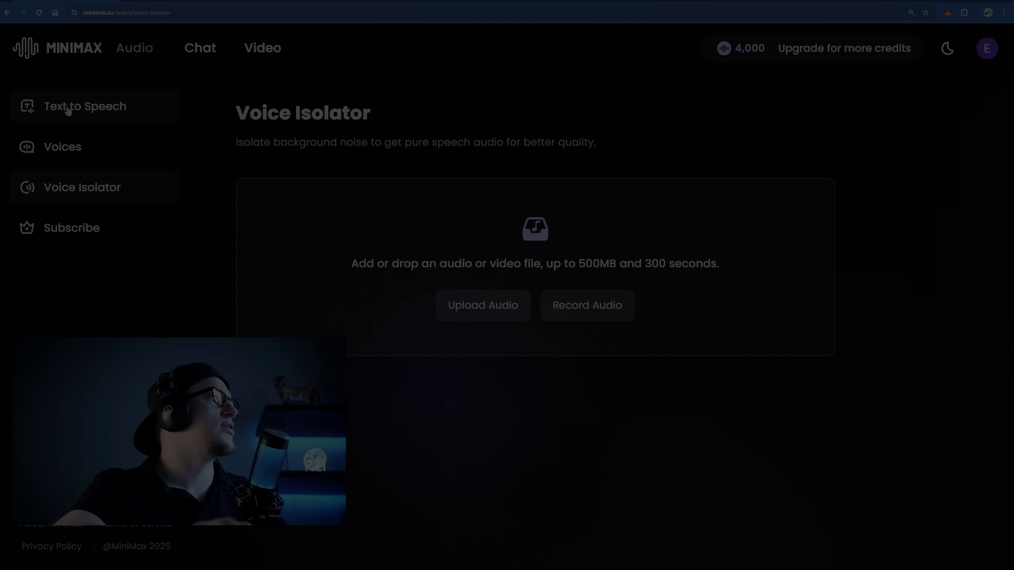
Paste the 414-character Shark Numbers intro and generate and play a 22-second Trustworthy Man narration
click(69, 108)
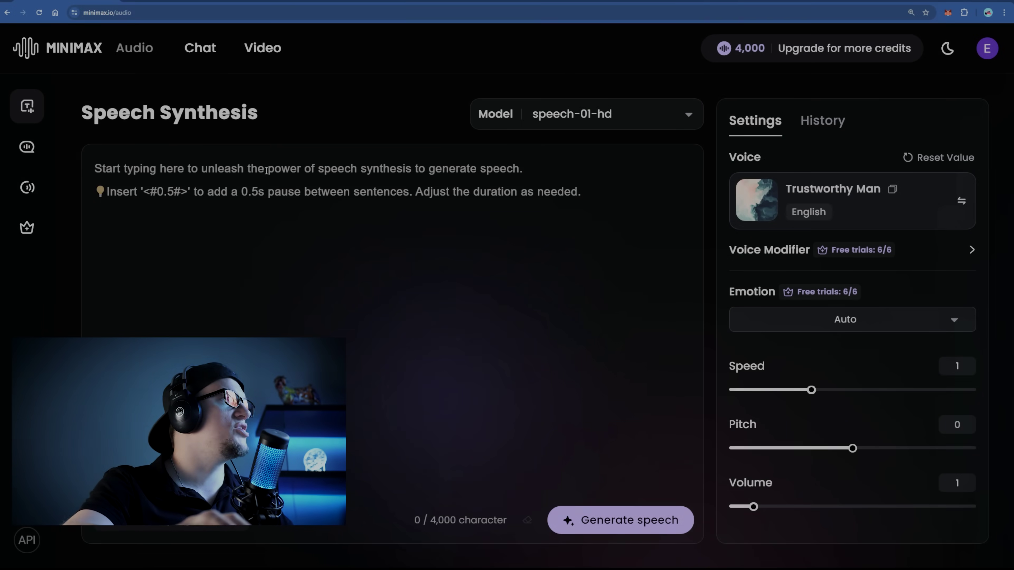
text(Welcome to Shark Numbers — the channel where we dive deep into the world of AI tools and separate the hype from what actually works. Whether it's automating your workflow, generating content, or analyzing data, we break down each tool with real tests, honest reviews, and zero fluff. If you're tired of marketing buzzwords and just want to know what gets the job done, you’re in the right place. Let’s get into it.)
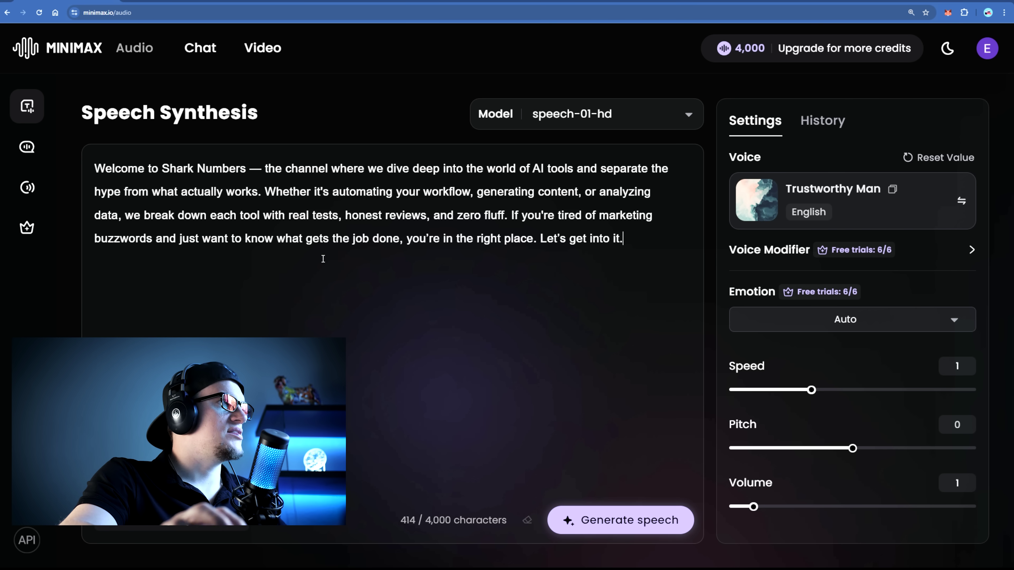
click(628, 521)
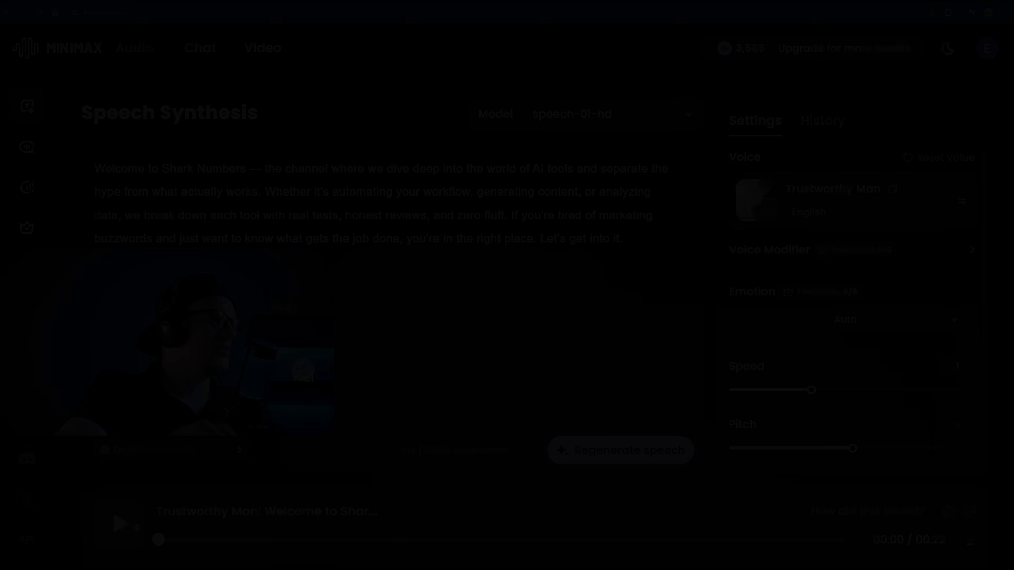
click(135, 522)
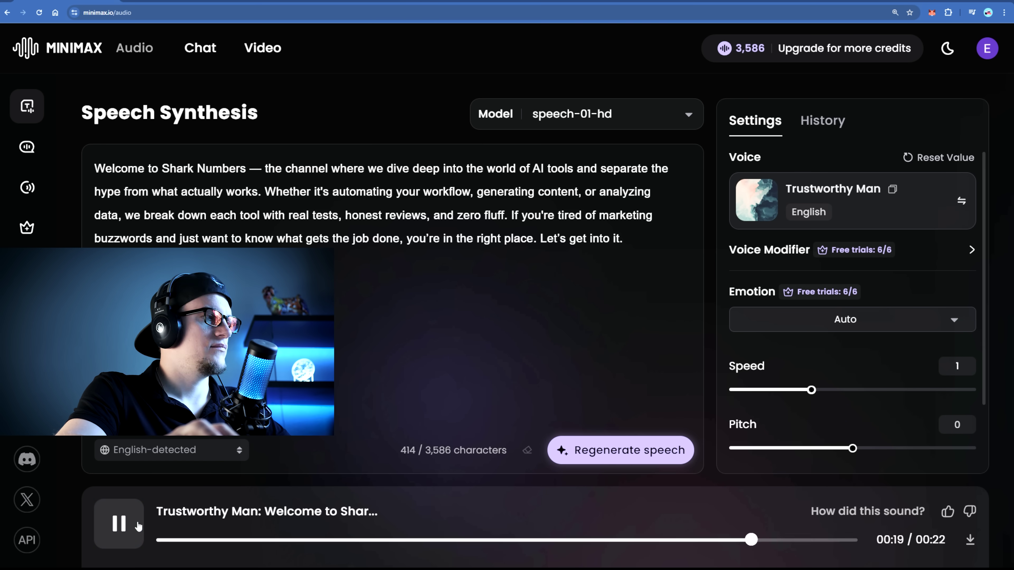
click(127, 526)
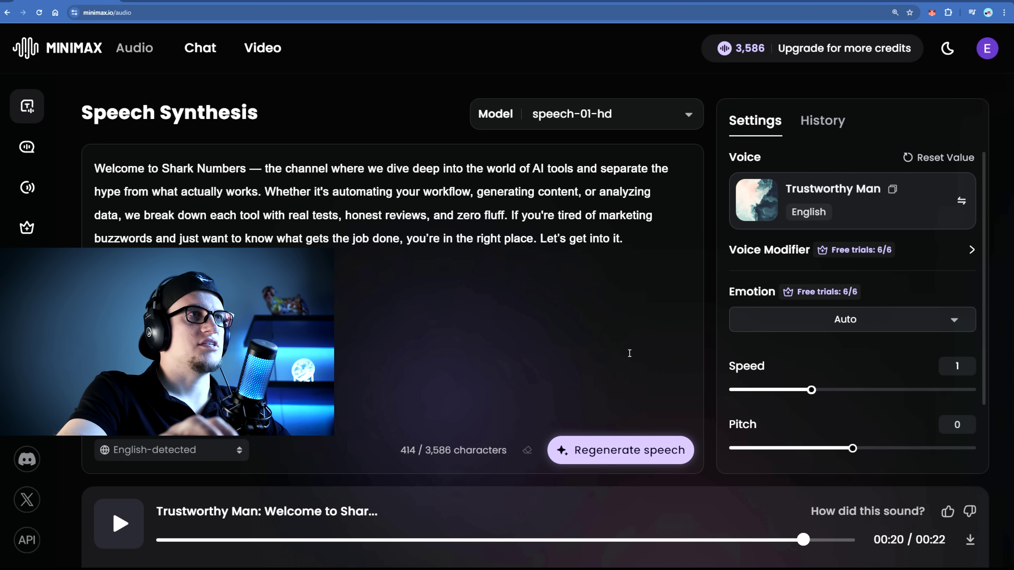
Browse the voice list and preview the Magnetic-voiced Male and Aussie Bloke voices
click(829, 201)
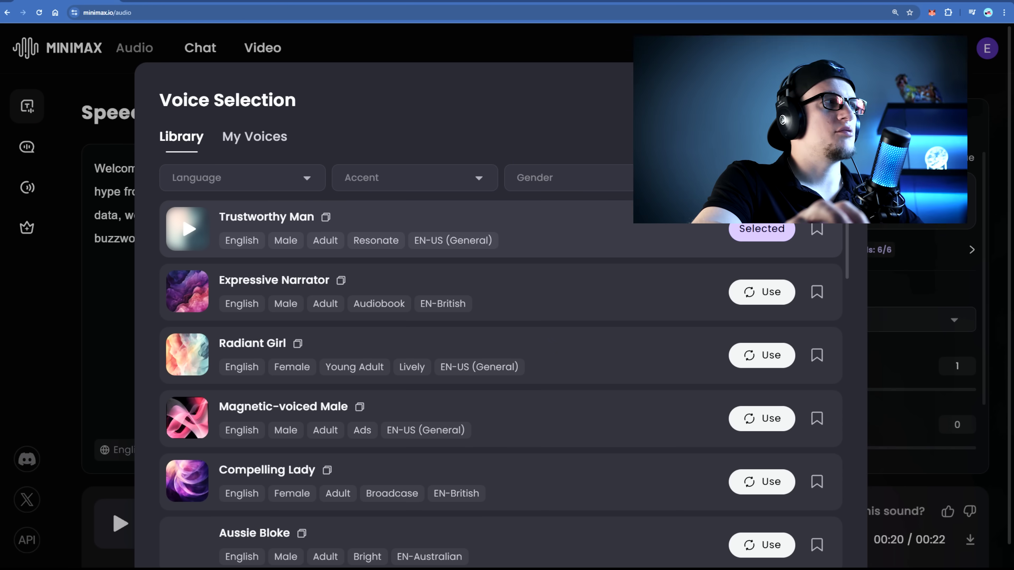
scroll(467, 291, down, 3)
scroll(447, 305, down, 5)
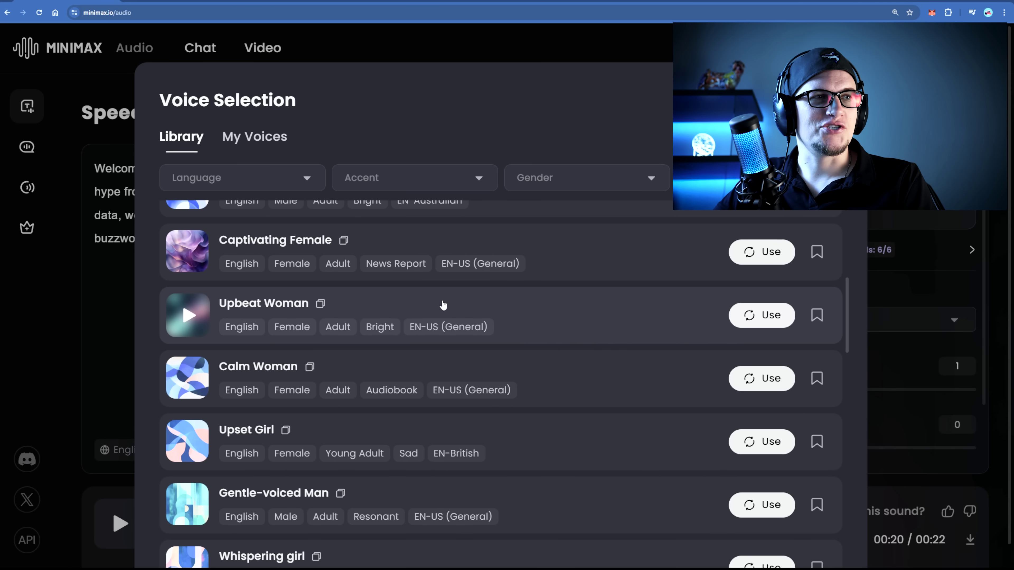
scroll(191, 294, up, 7)
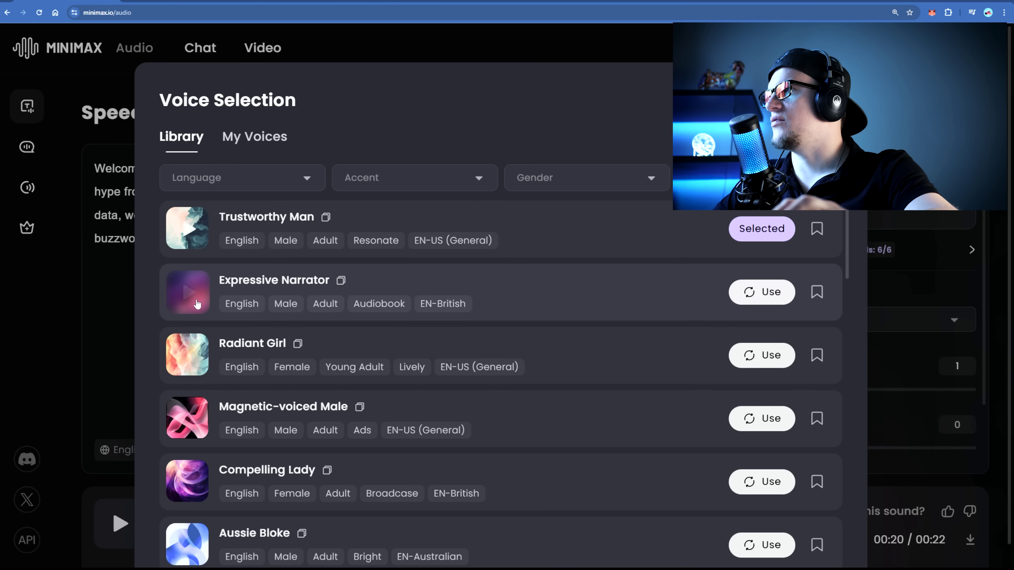
click(194, 423)
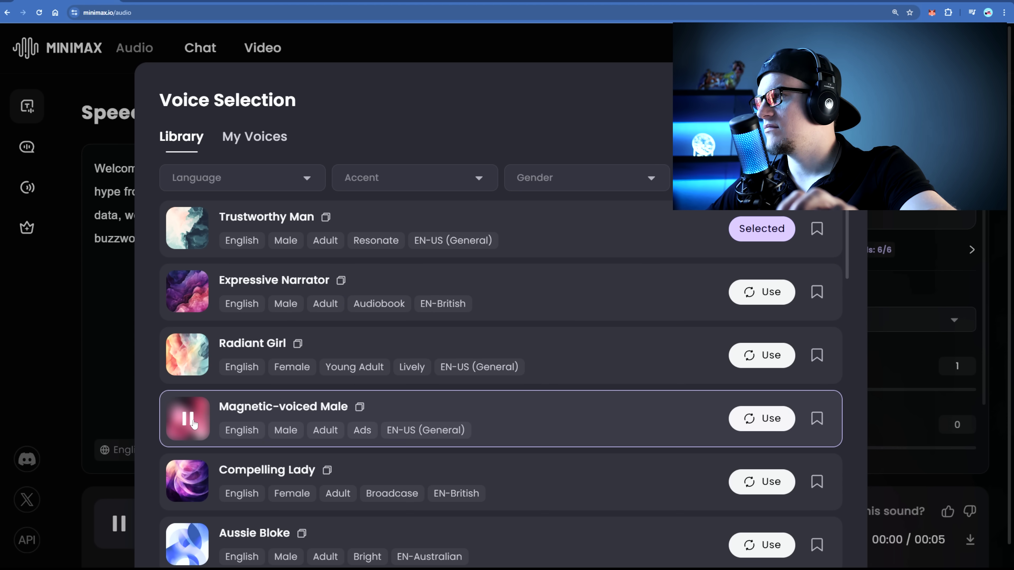
mouse_move(189, 473)
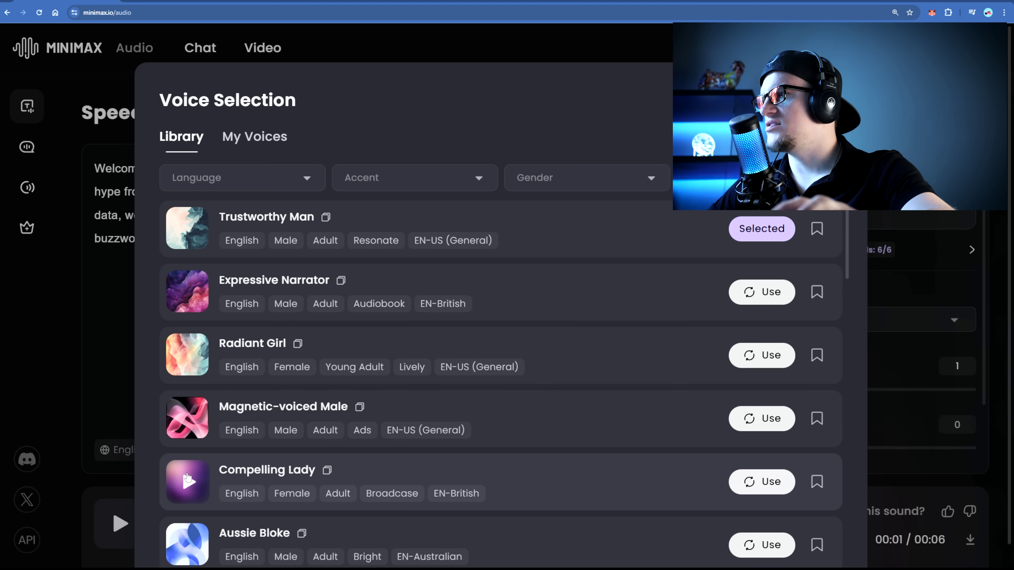
scroll(186, 480, down, 2)
click(190, 487)
scroll(196, 501, down, 1)
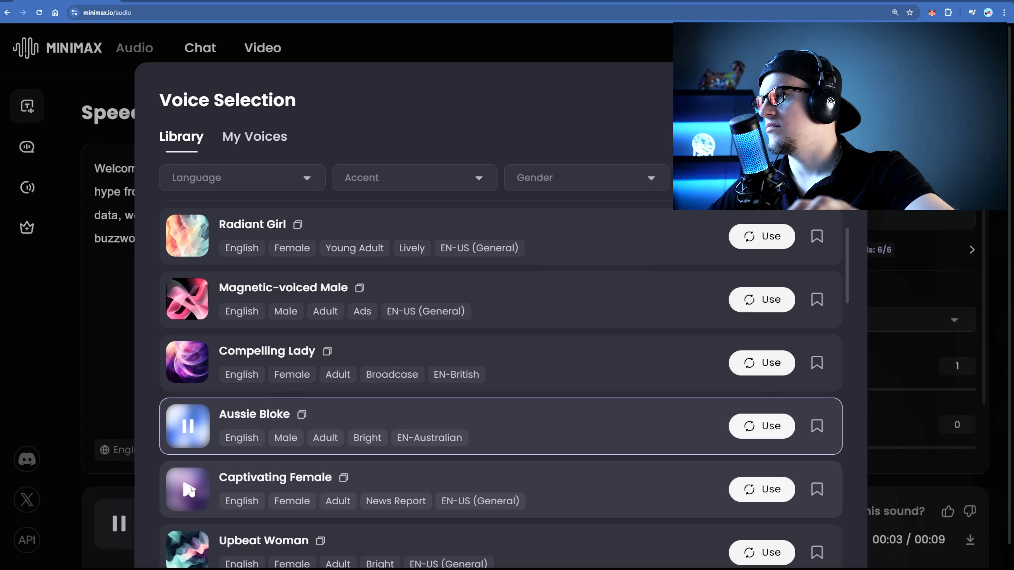
scroll(189, 490, down, 3)
Filter voices to English with EN-Australian accent and use Aussie Bloke
click(282, 183)
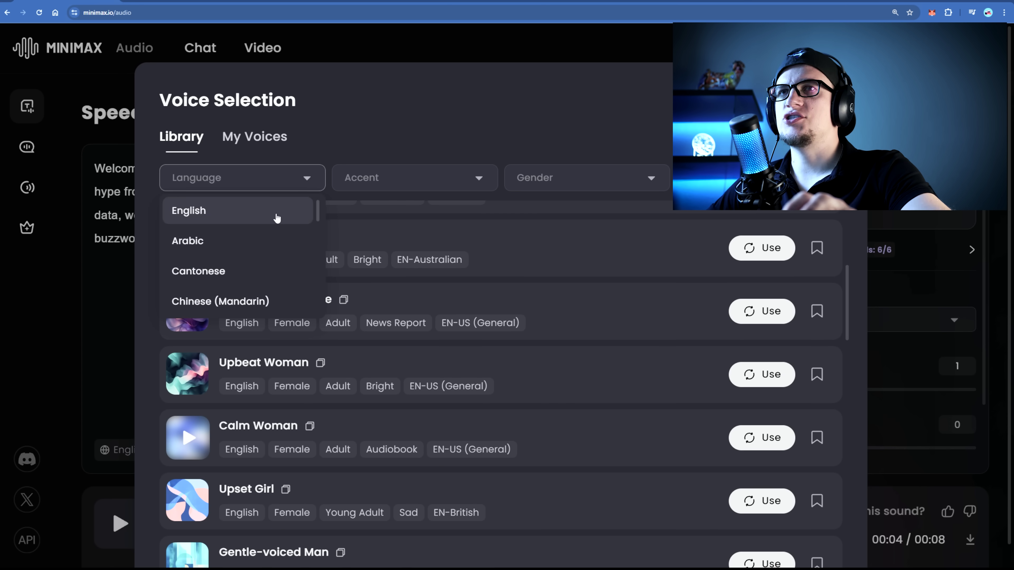
click(235, 220)
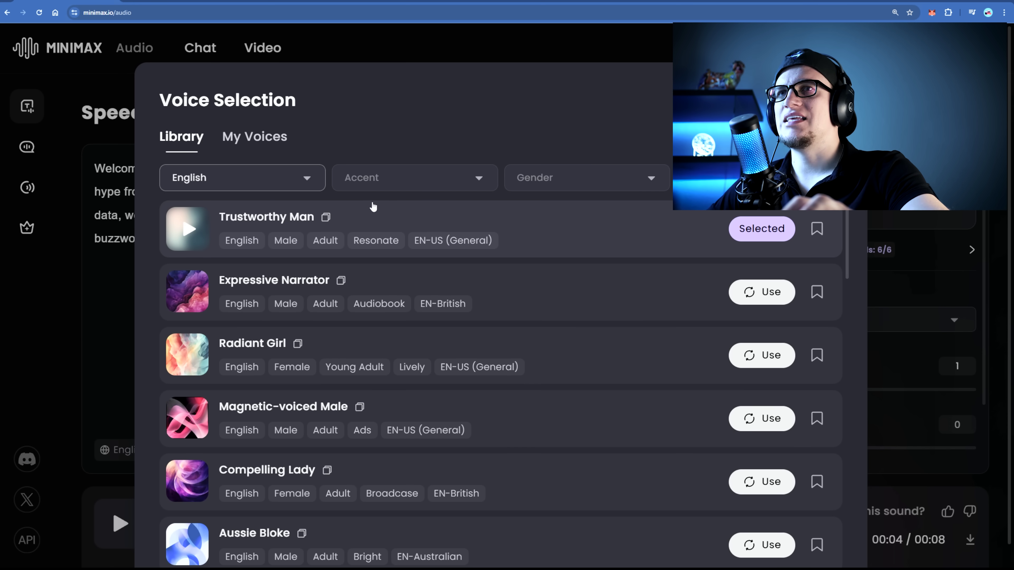
click(398, 193)
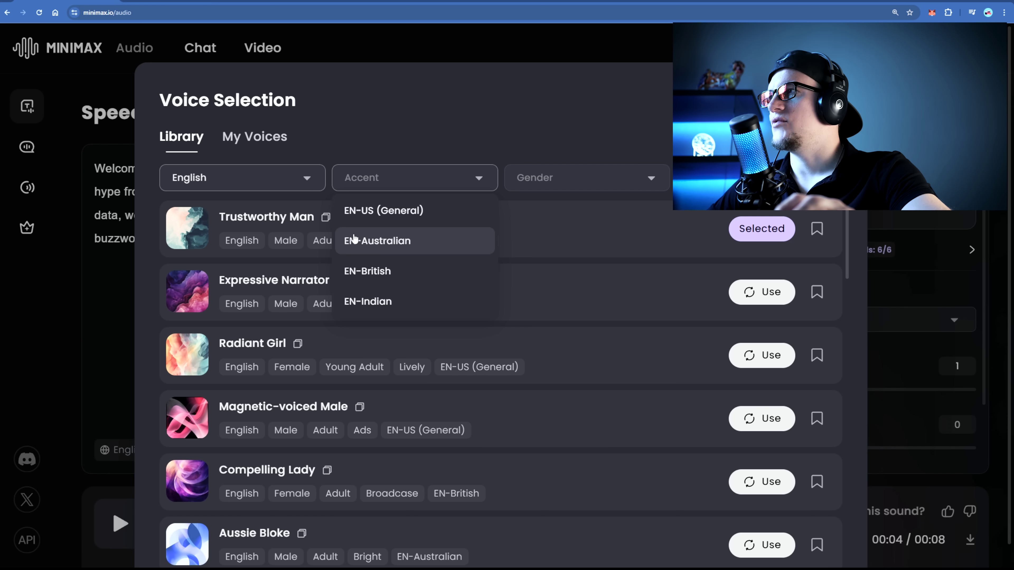
click(380, 241)
click(760, 227)
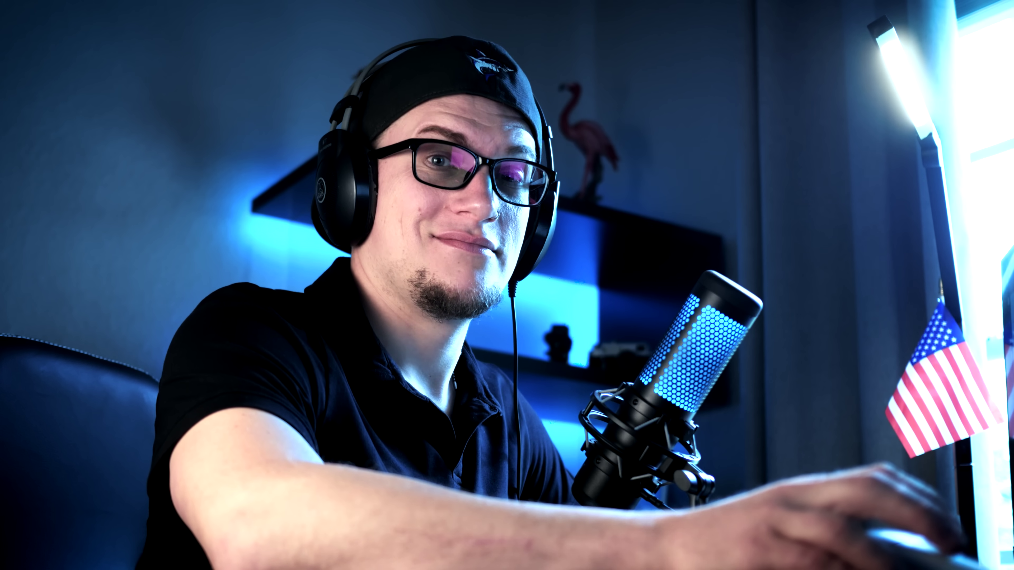
Regenerate the Aussie Bloke narration at speed 1.52 and pitch -5, with emotion Fearful
drag(786, 391, 823, 391)
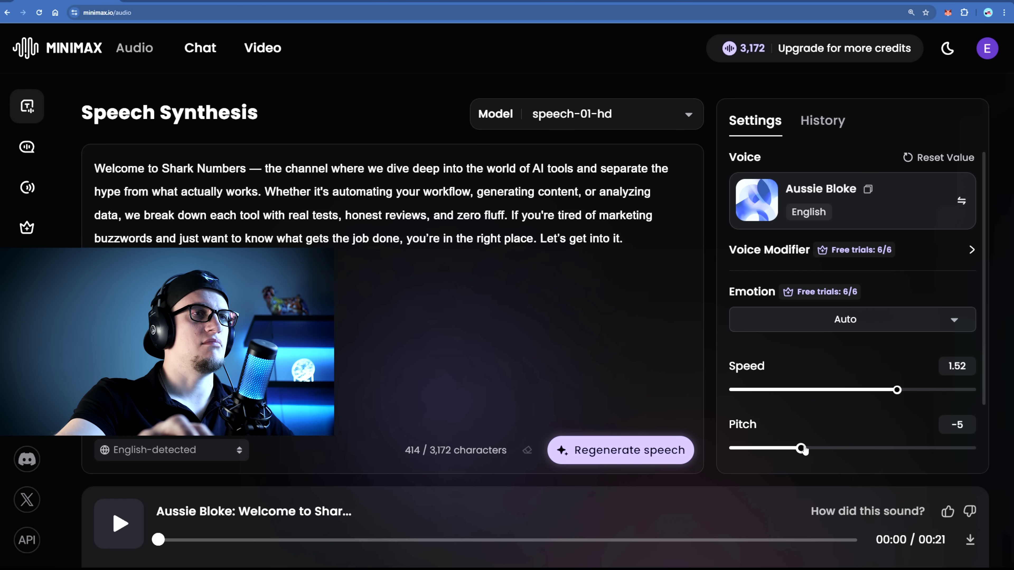
click(651, 449)
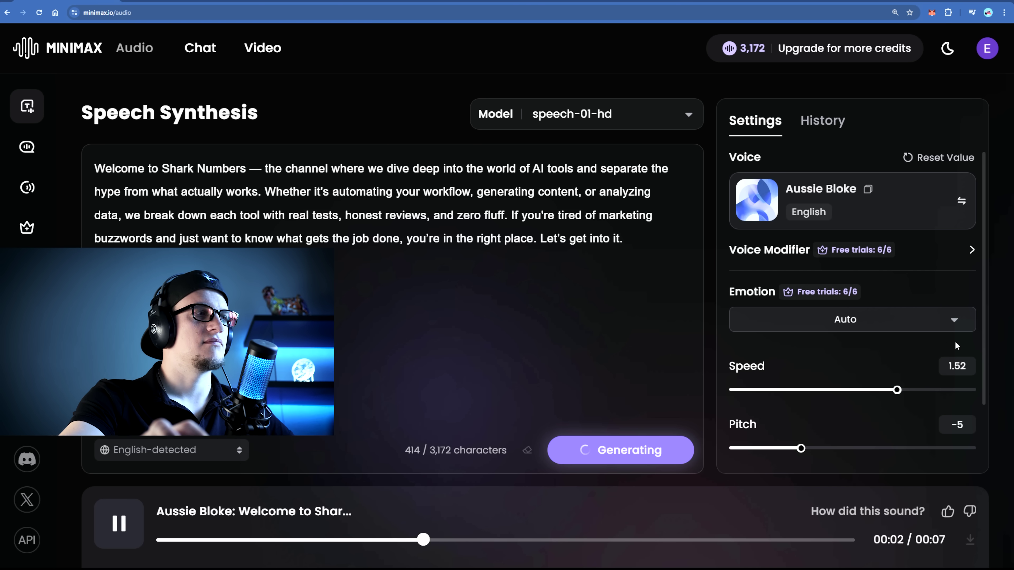
click(930, 313)
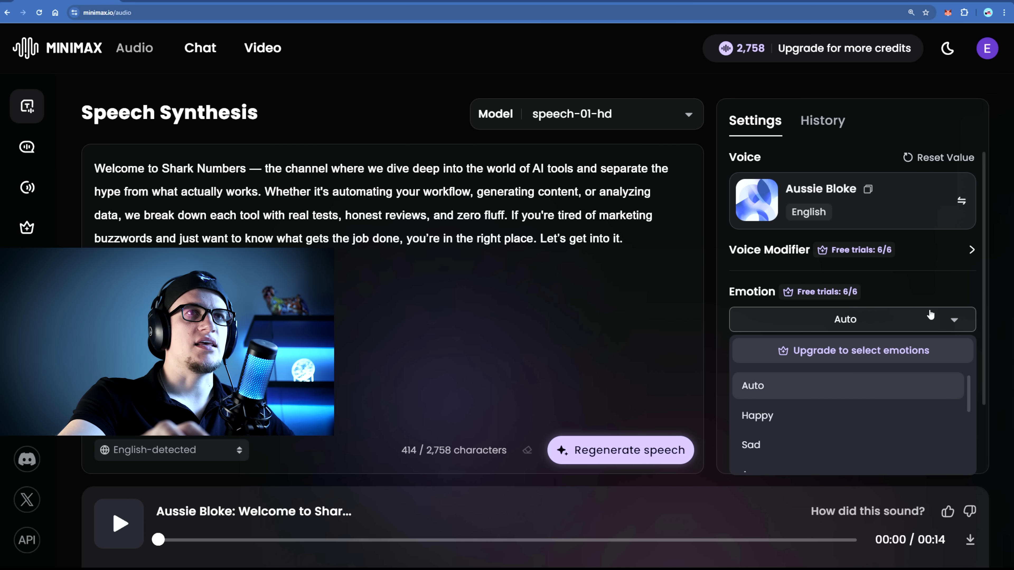
click(930, 313)
click(930, 315)
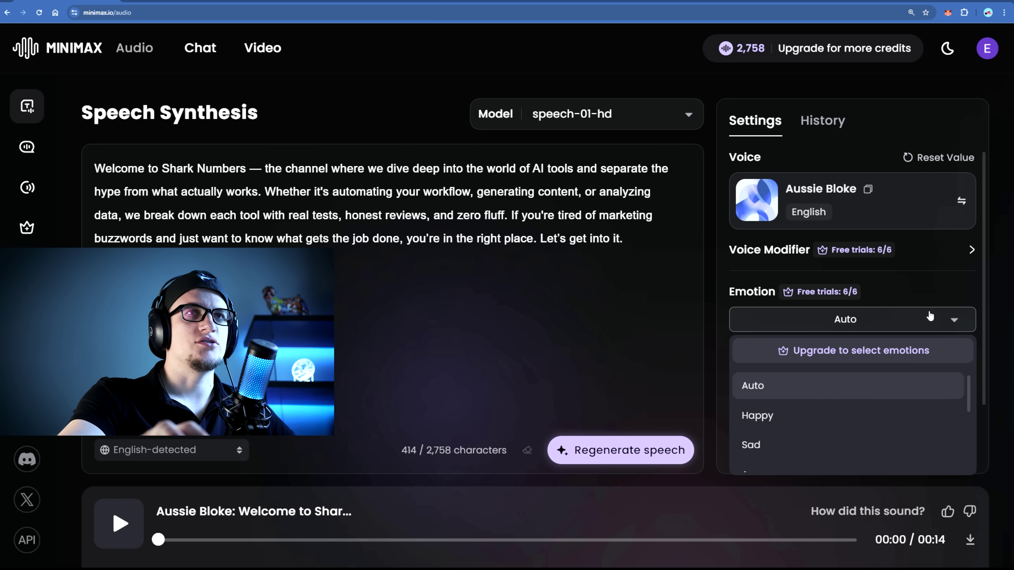
scroll(747, 384, down, 2)
click(848, 430)
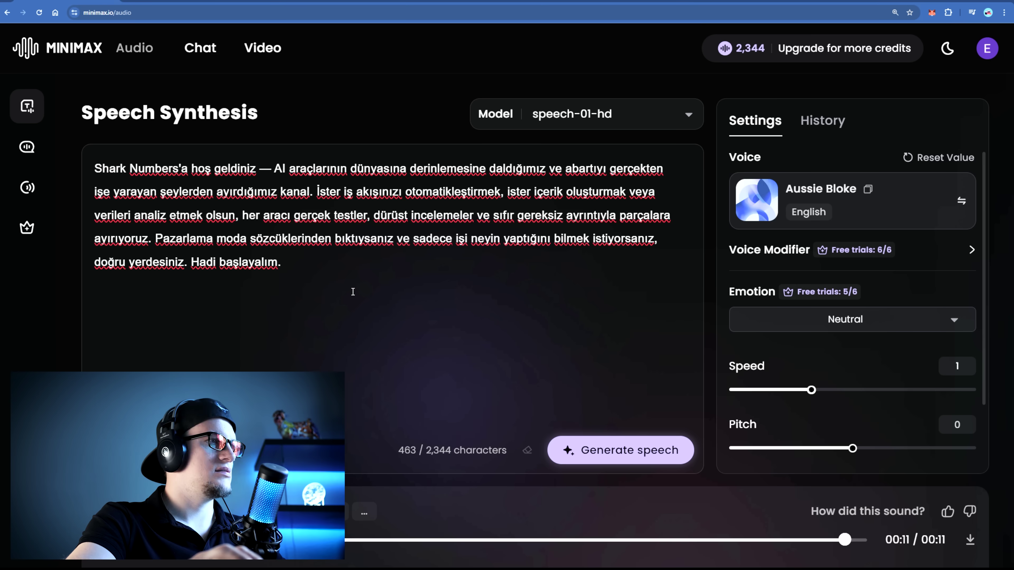
Filter voices to Turkish, use Trustworthy man, and generate the Turkish intro narration
scroll(247, 252, down, 3)
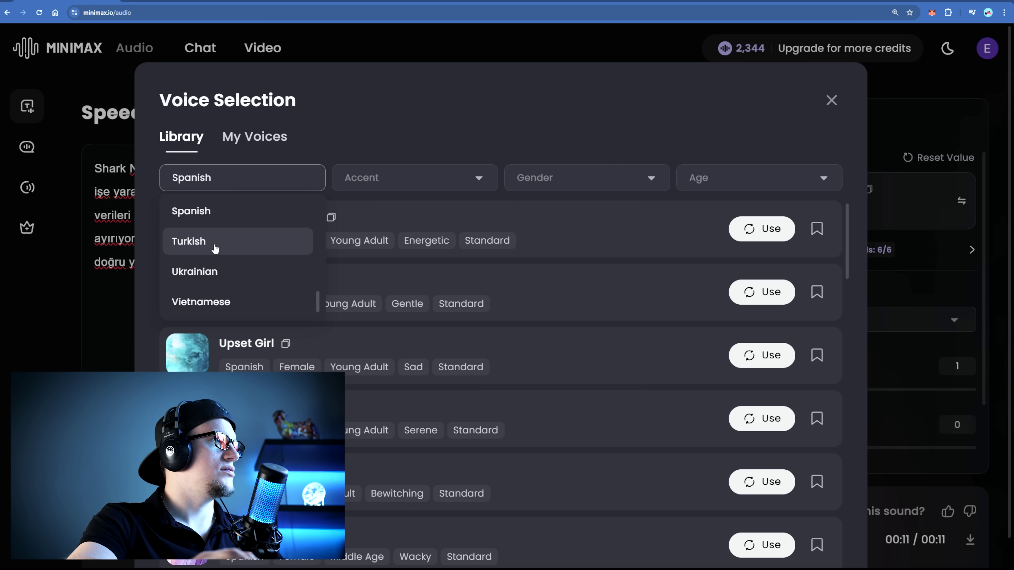
click(216, 248)
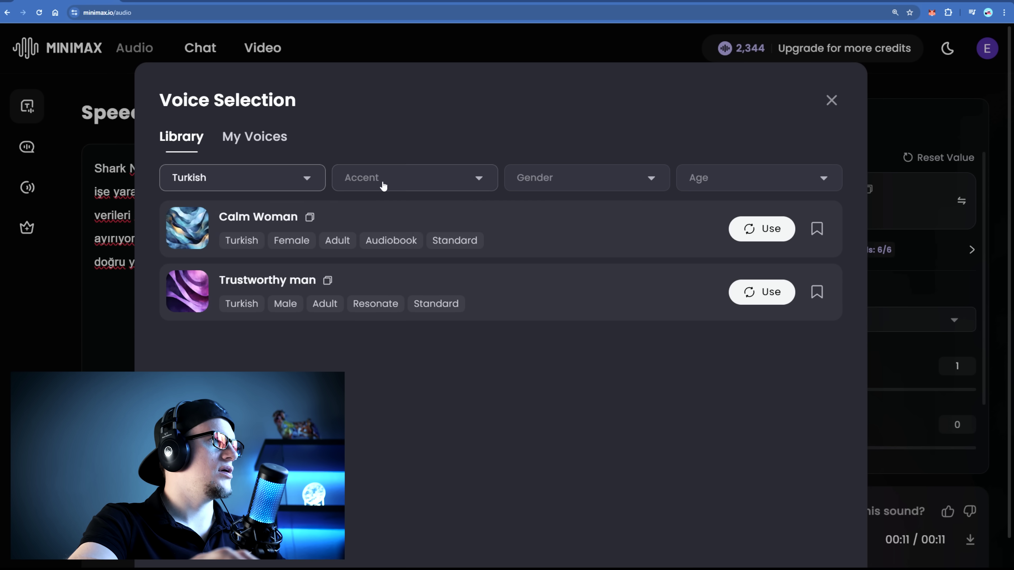
mouse_move(203, 293)
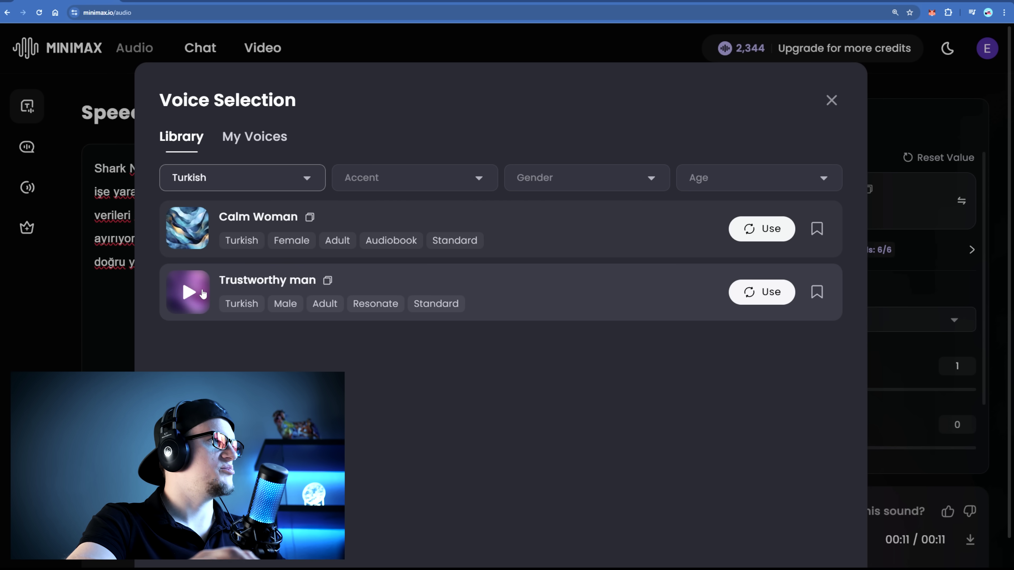
click(772, 295)
click(643, 440)
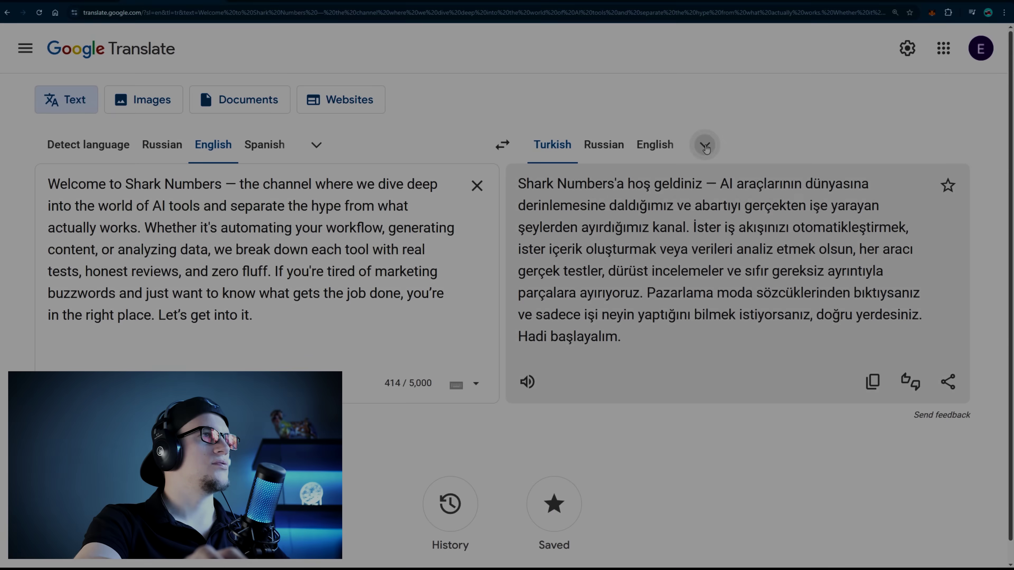
Translate the channel intro into Arabic in Google Translate
click(703, 144)
text(ara)
key(Return)
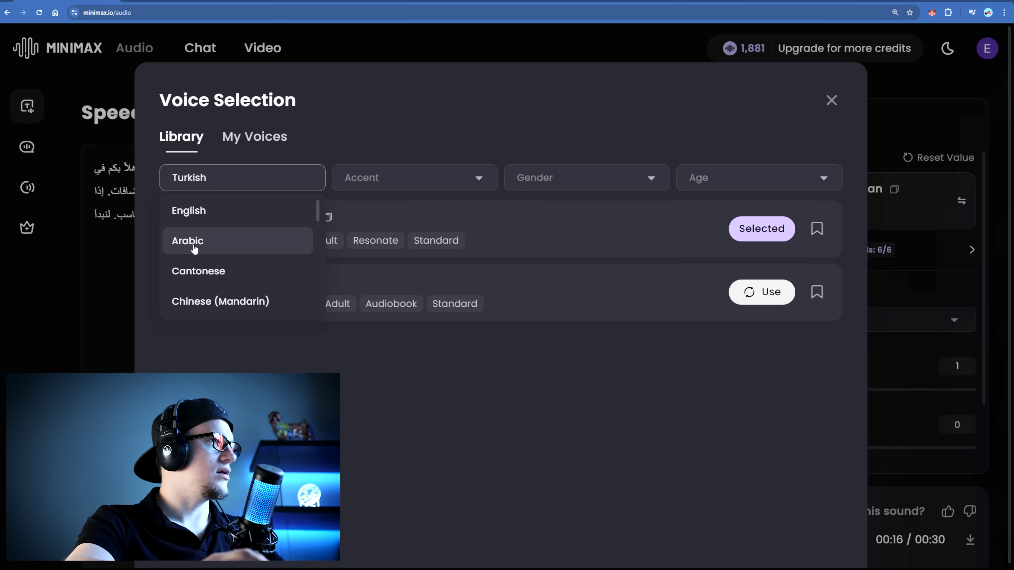
Filter voices to Arabic, preview and use Calm Woman, and generate the Arabic narration
click(192, 239)
click(188, 231)
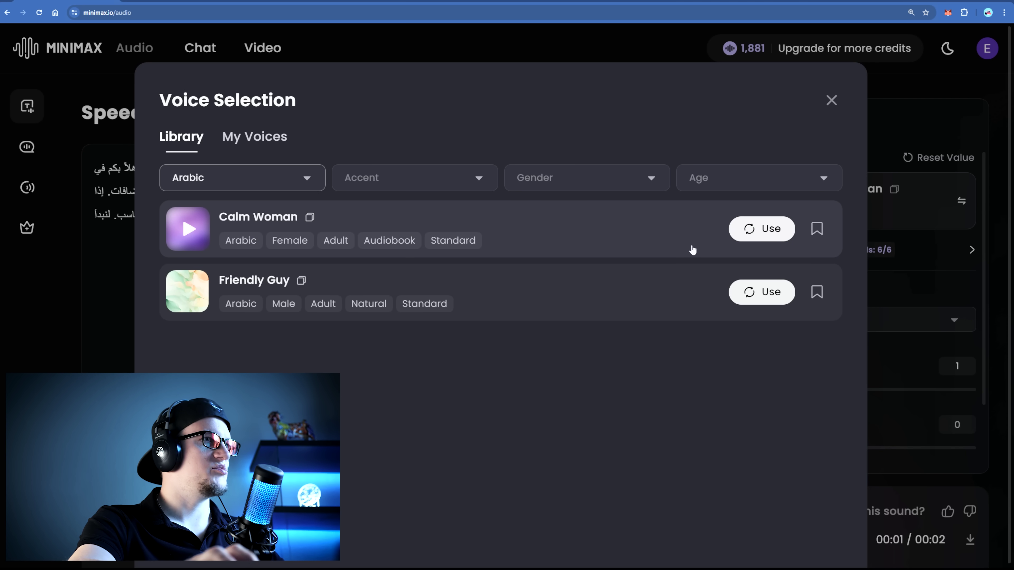
click(768, 231)
click(625, 446)
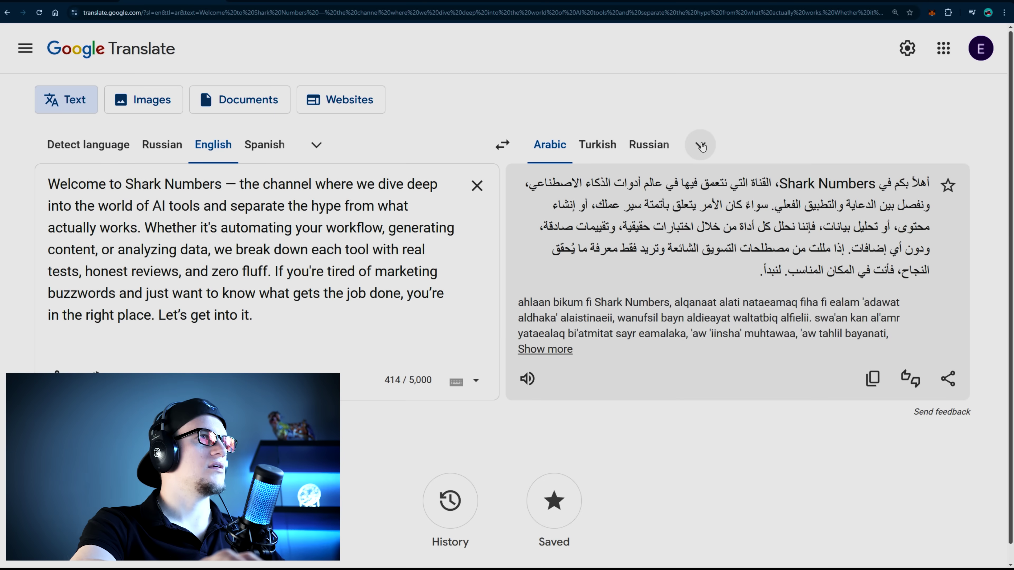
Translate the channel intro into Vietnamese in Google Translate
click(701, 147)
text(viet)
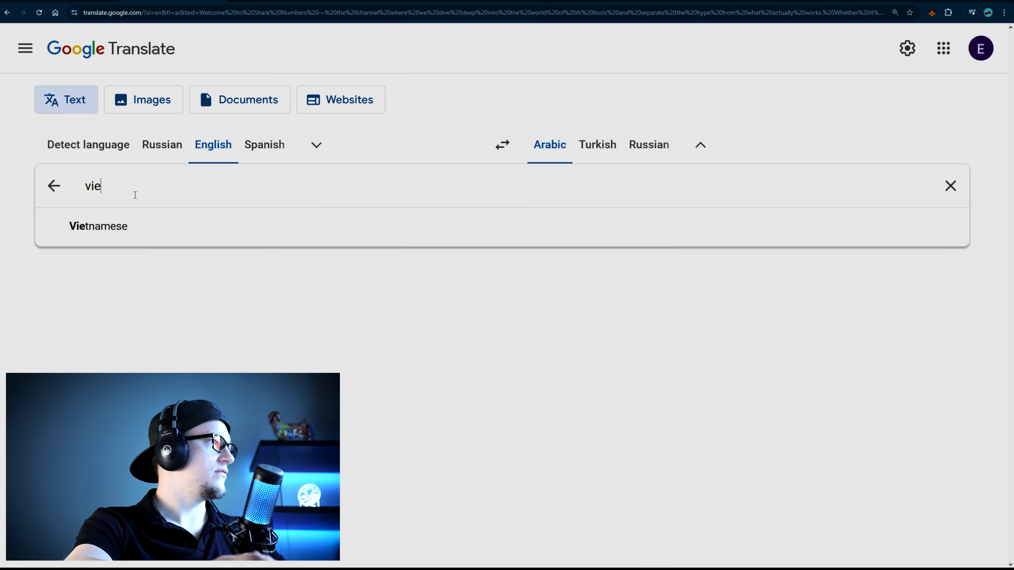
click(585, 224)
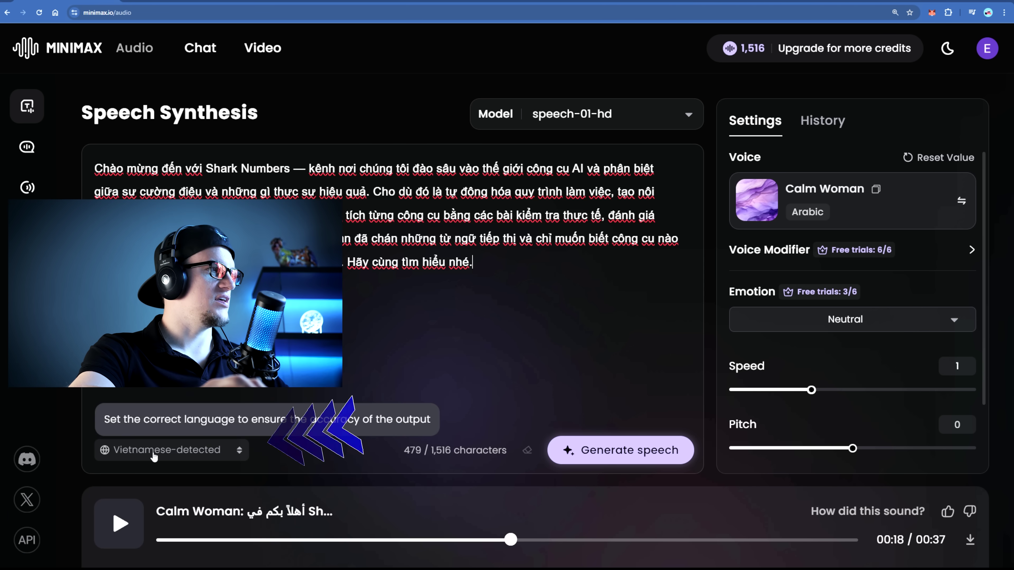
Preview and choose the Vietnamese Kind-hearted girl voice for the narration
click(852, 201)
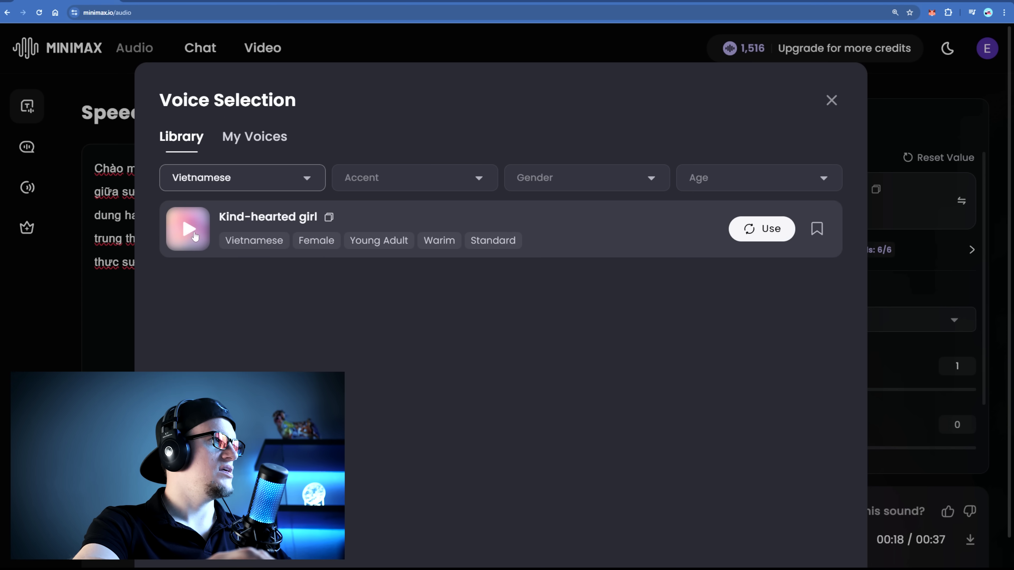
click(189, 233)
click(761, 228)
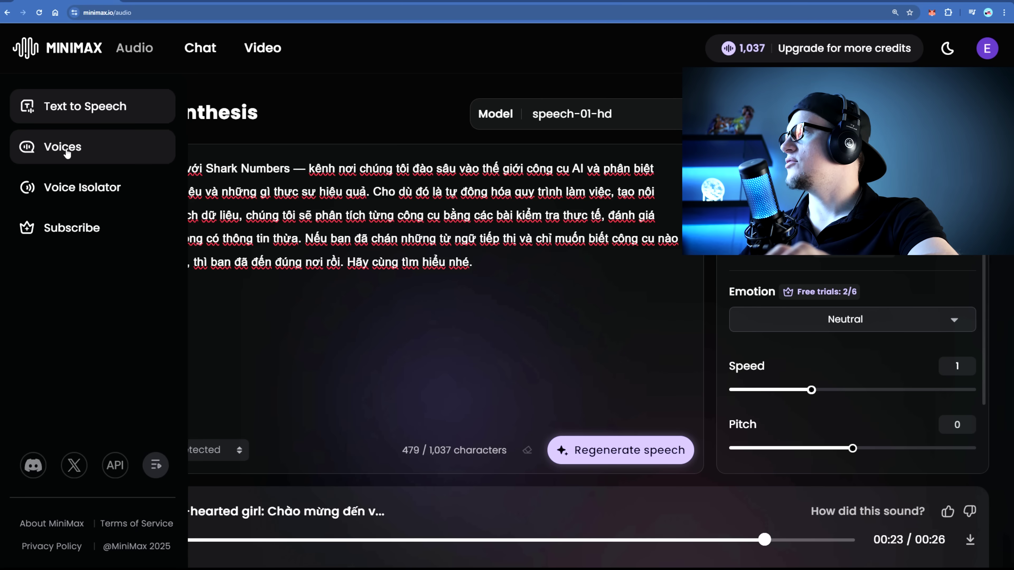
Start a voice clone from a 22-second microphone recording, with English as its language
click(48, 145)
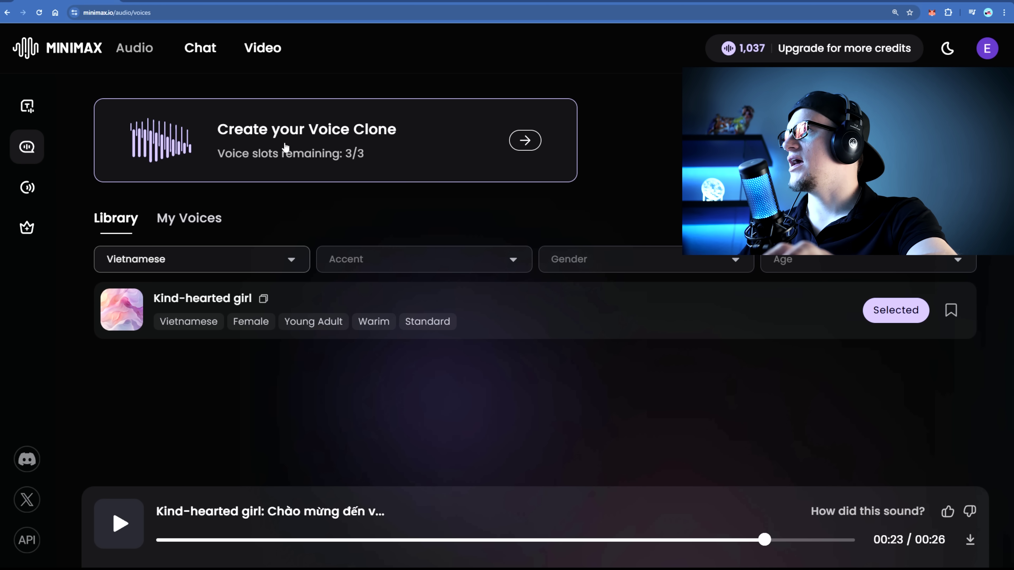
click(407, 145)
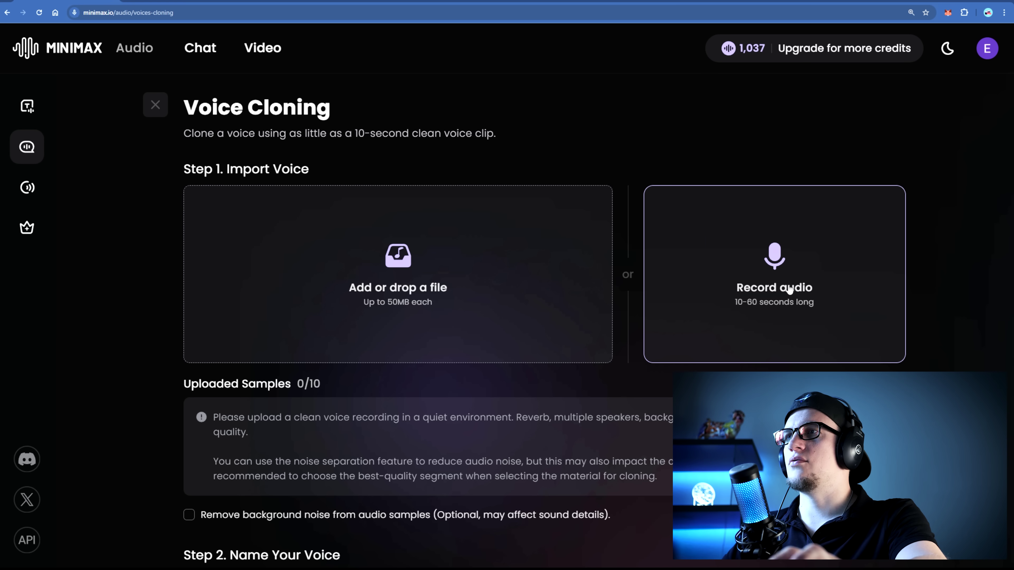
click(789, 290)
click(139, 70)
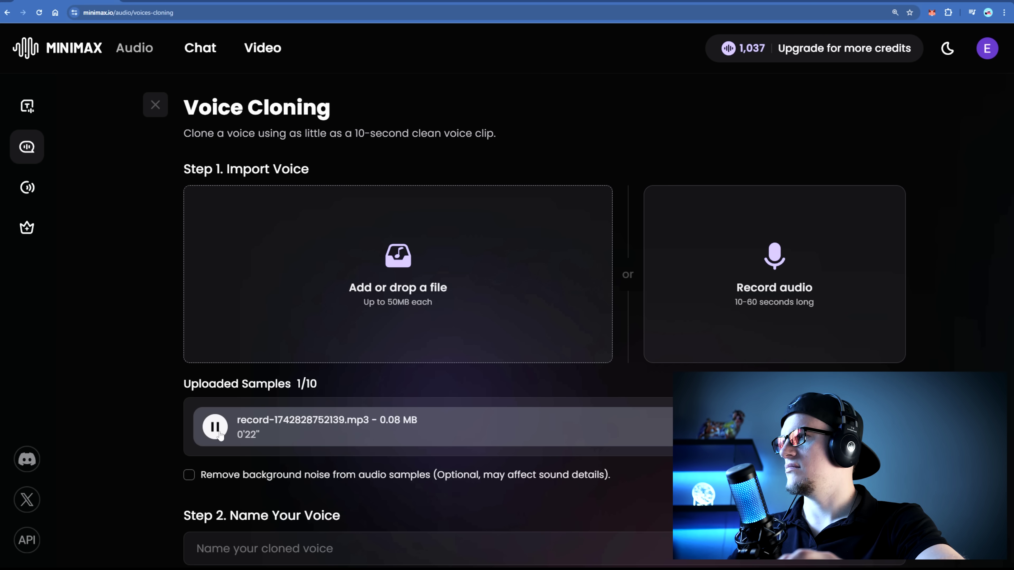
click(214, 426)
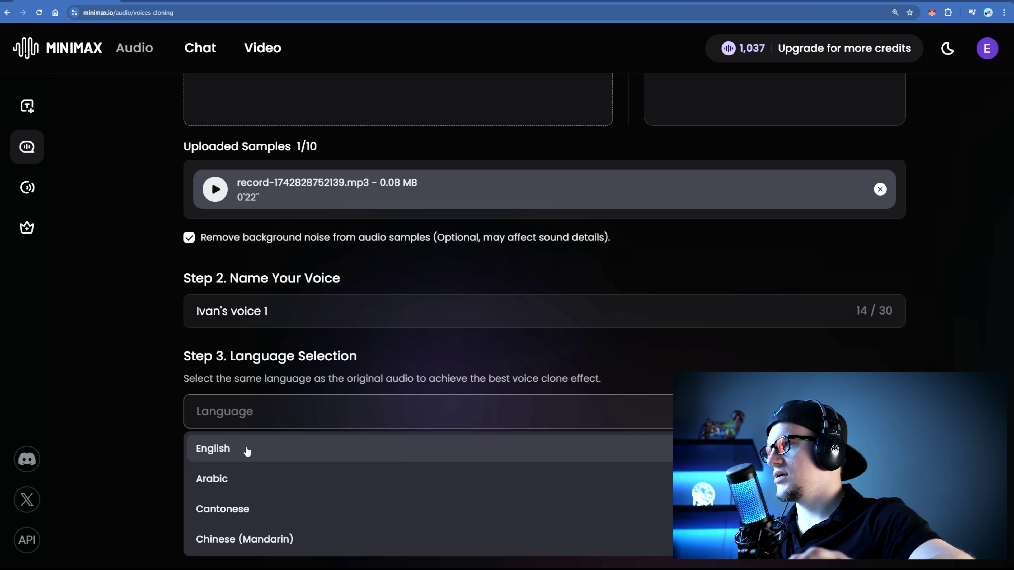
click(255, 447)
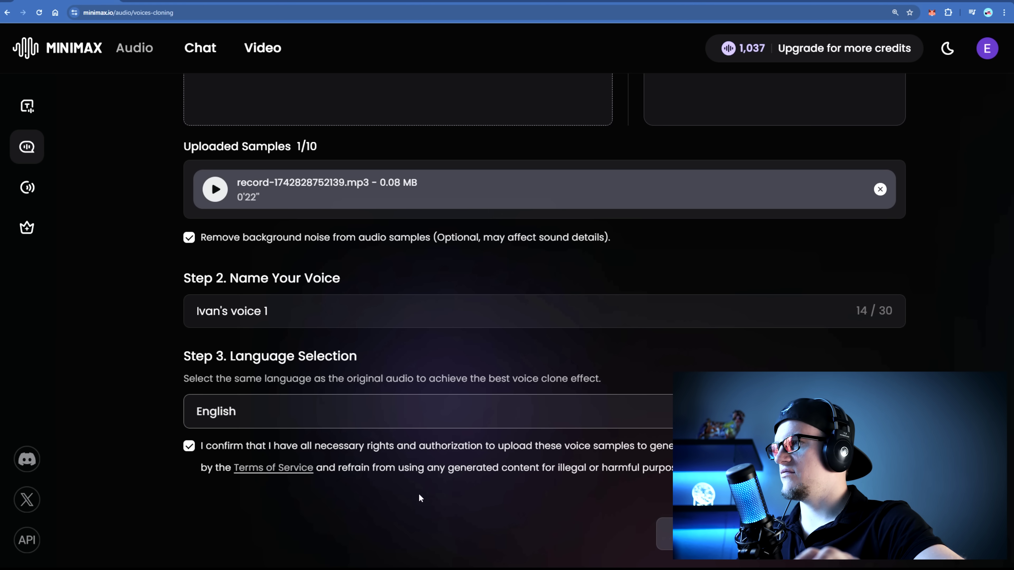
scroll(561, 508, down, 1)
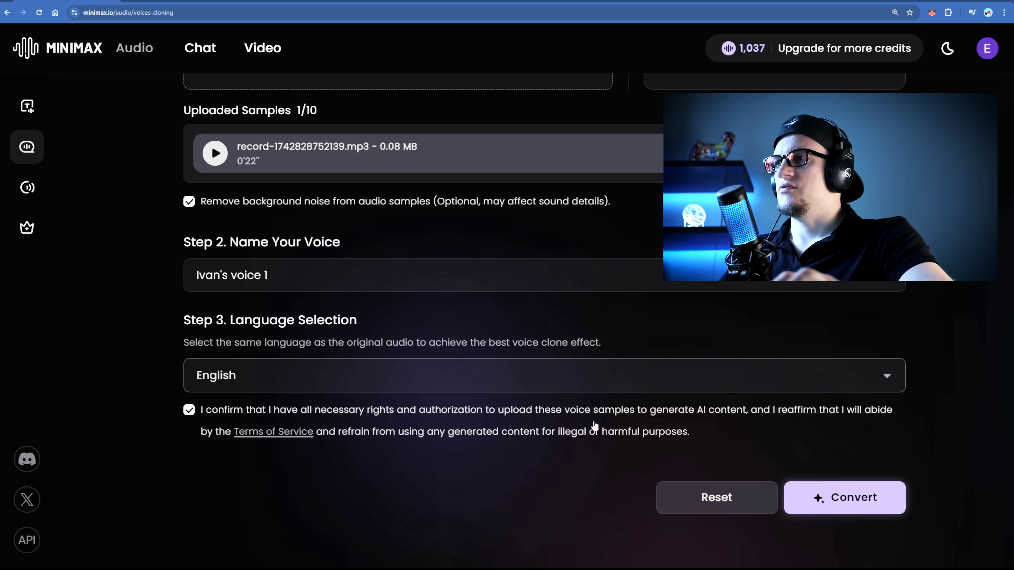
Convert the sample into a cloned voice, use it, and generate the 414-character English intro
click(844, 498)
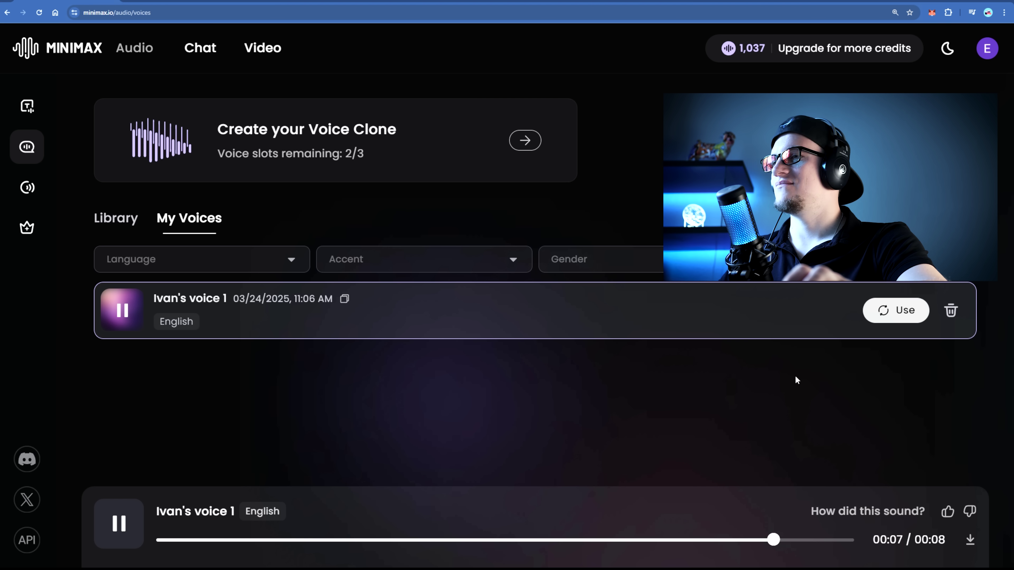
click(897, 317)
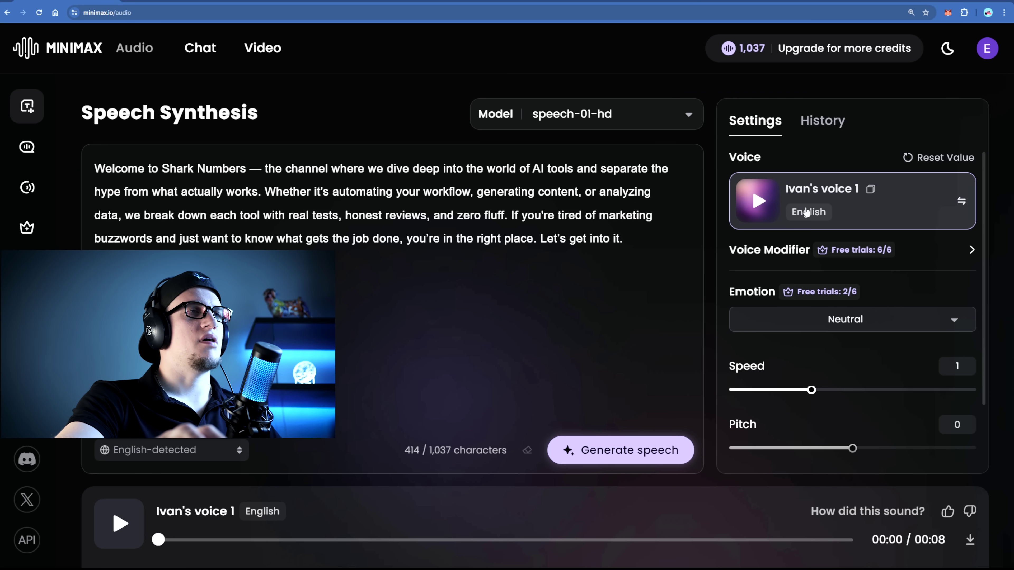
click(654, 449)
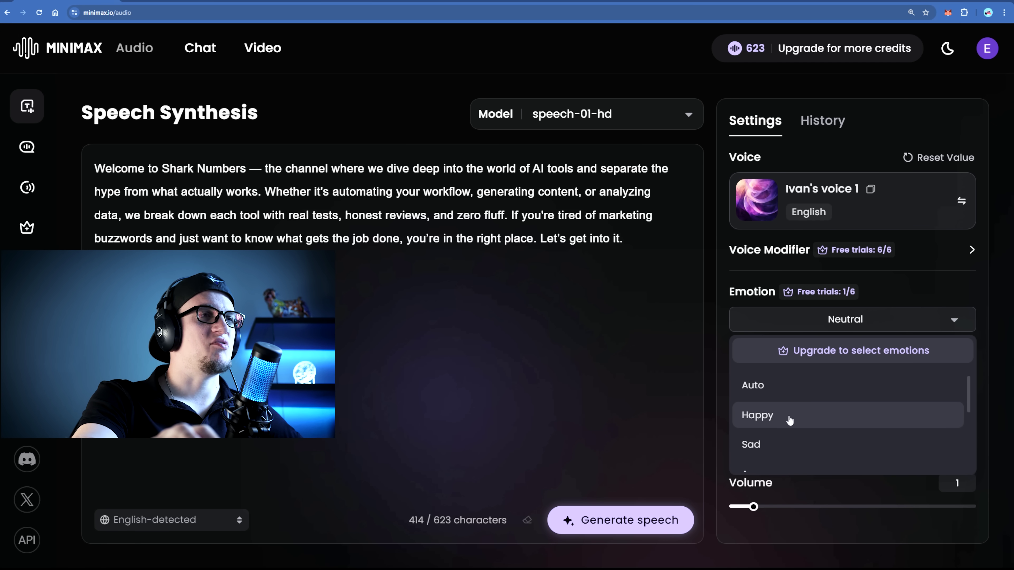
Set the cloned voice's emotion to Happy and regenerate the English intro
click(788, 418)
click(621, 519)
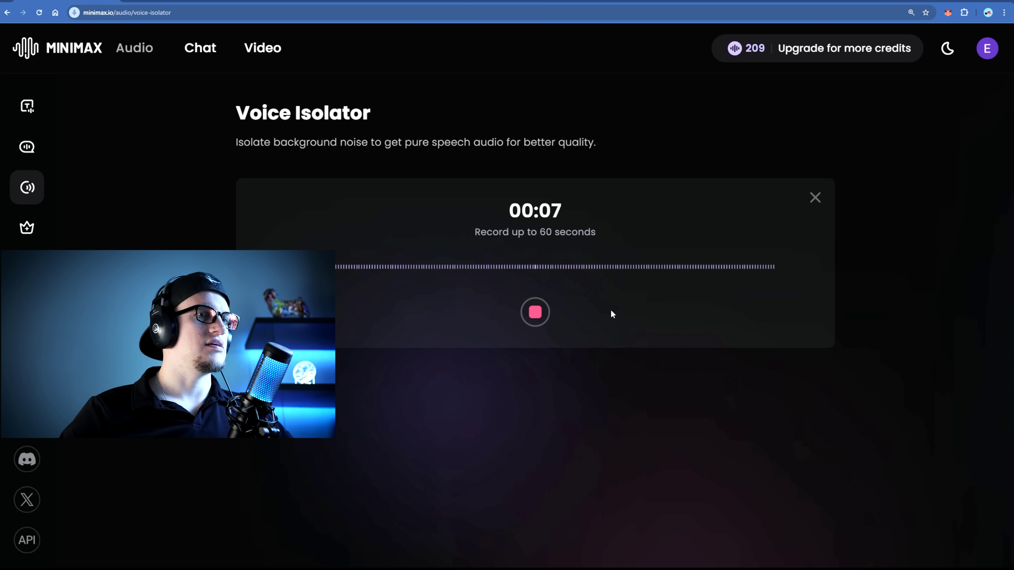
Stop the 17-second recording, isolate its voice, and play the original record-1742829342318.mp3
click(536, 312)
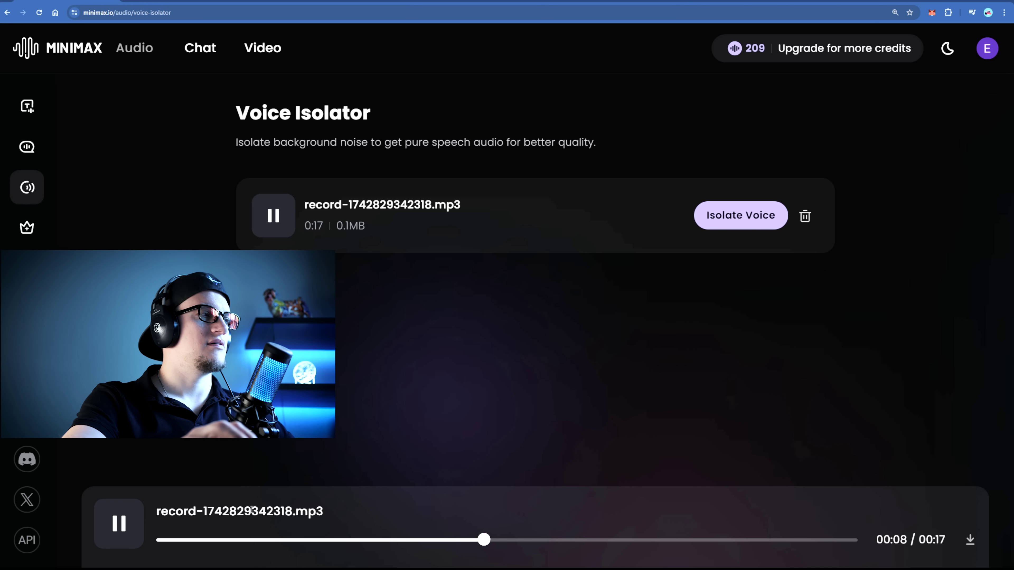
click(723, 222)
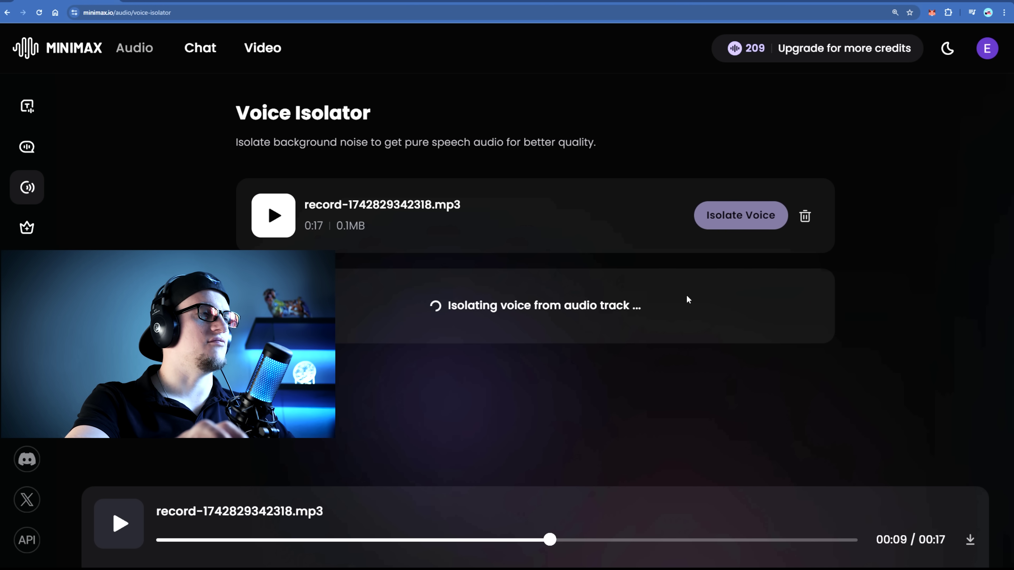
click(288, 234)
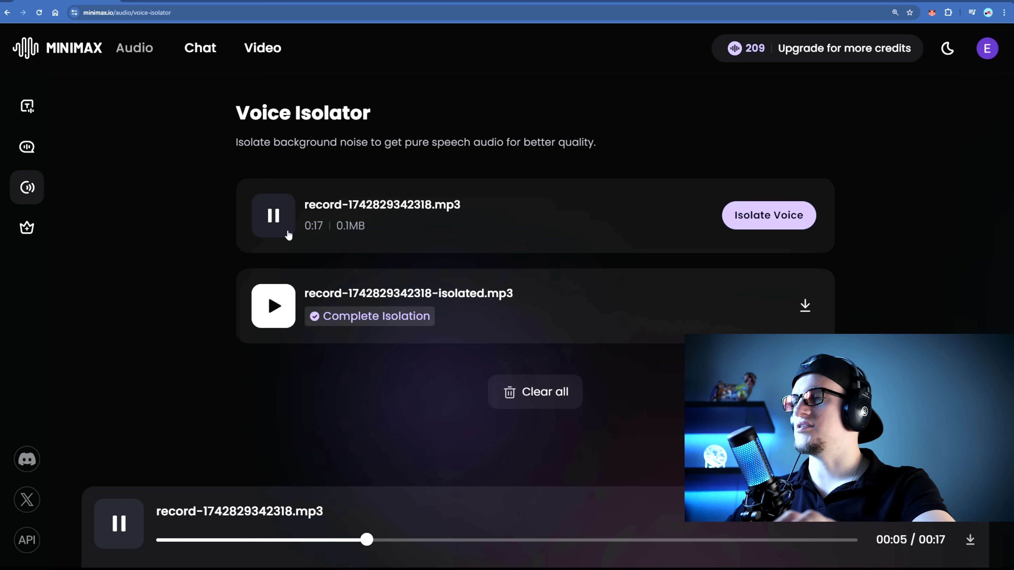
click(275, 307)
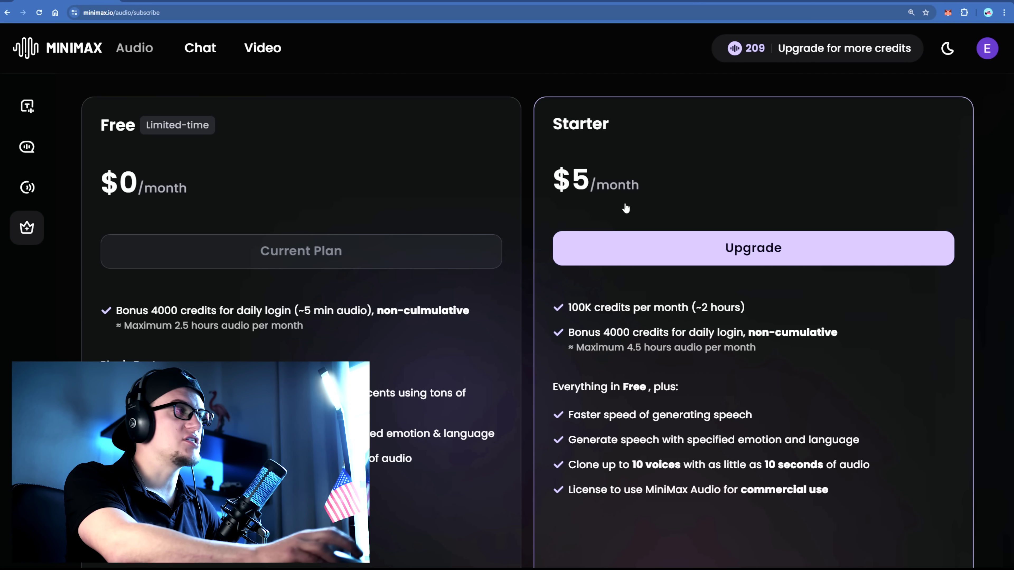
Choose Upgrade on the $5-per-month Starter plan
click(666, 240)
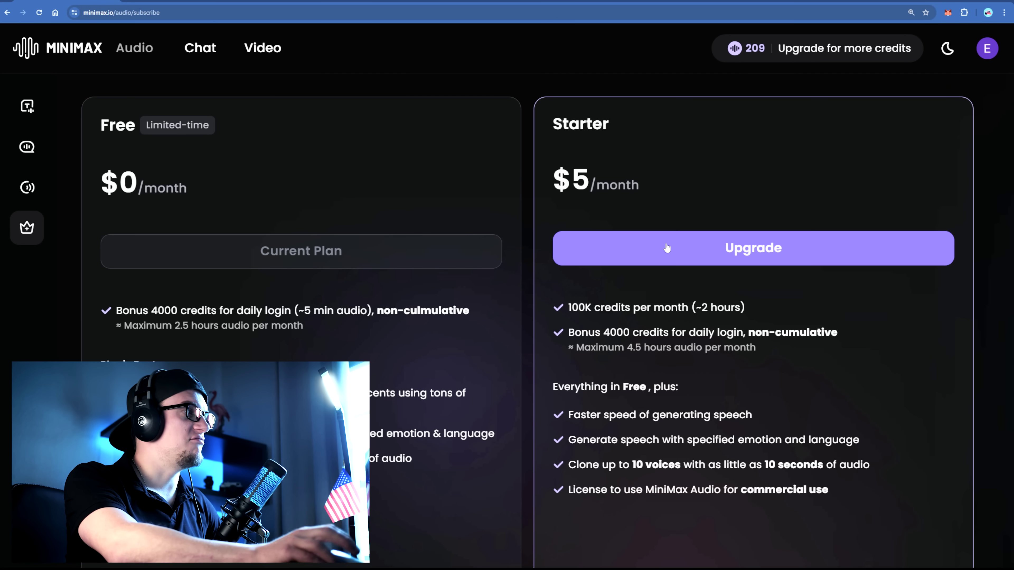